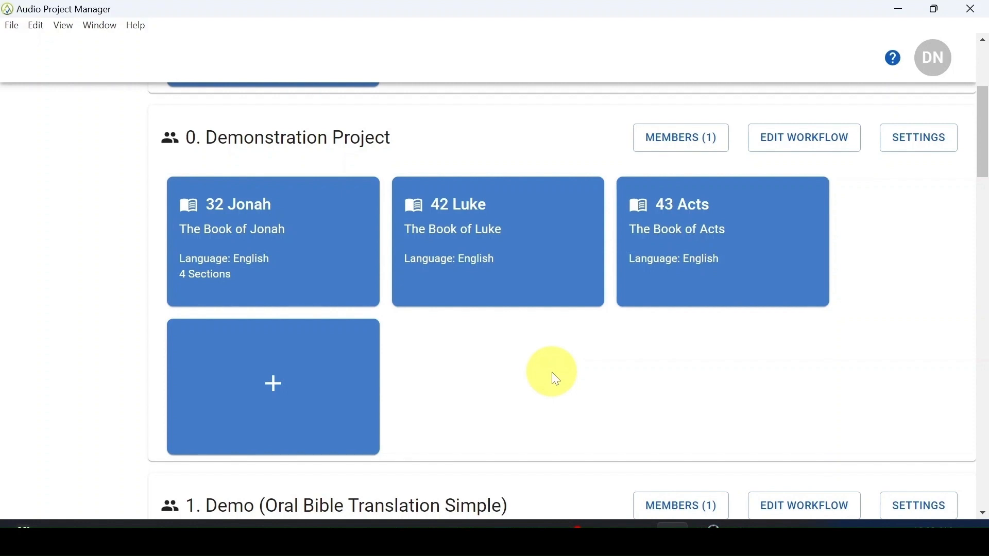
Step: Open the Internalize step for passage Jonah 1:1-2 in the 32 Jonah project
left_click(297, 256)
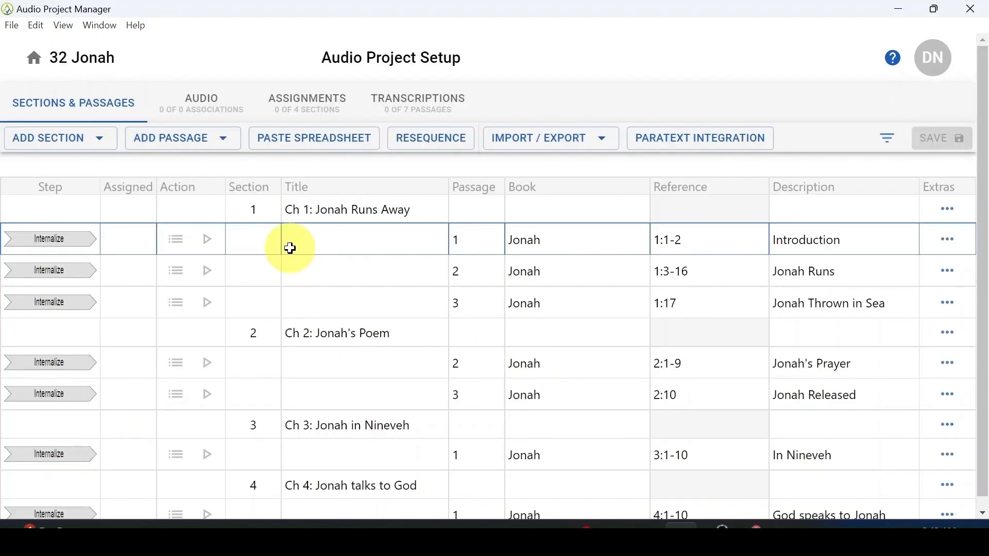
left_click(47, 252)
left_click(42, 228)
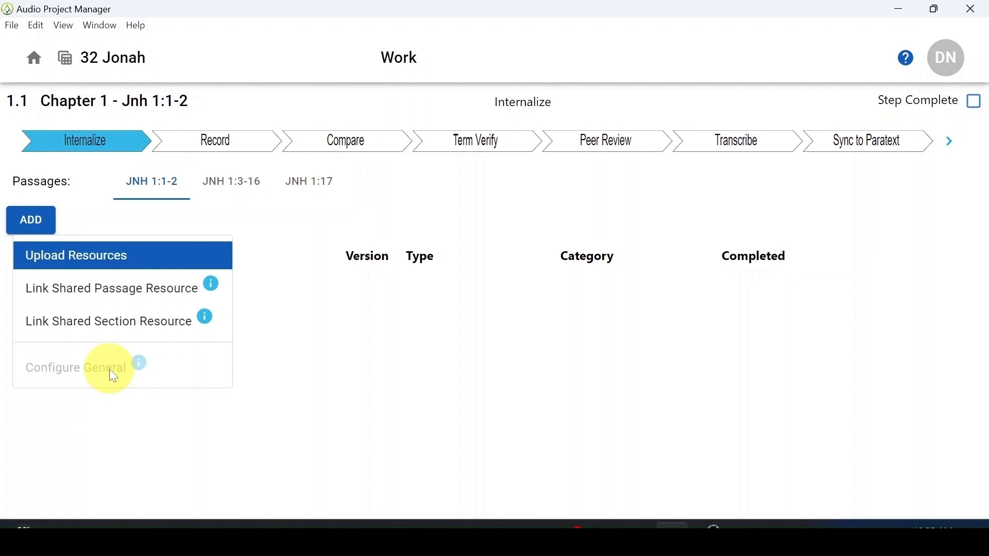
Step: Start a resource upload and choose the audio file Jonah 1 NLT
left_click(84, 264)
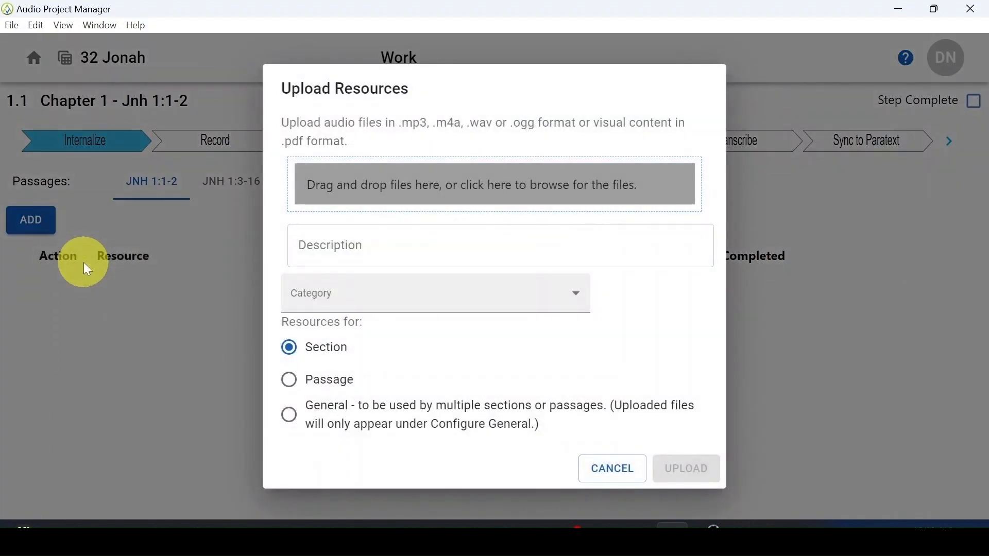
left_click(457, 188)
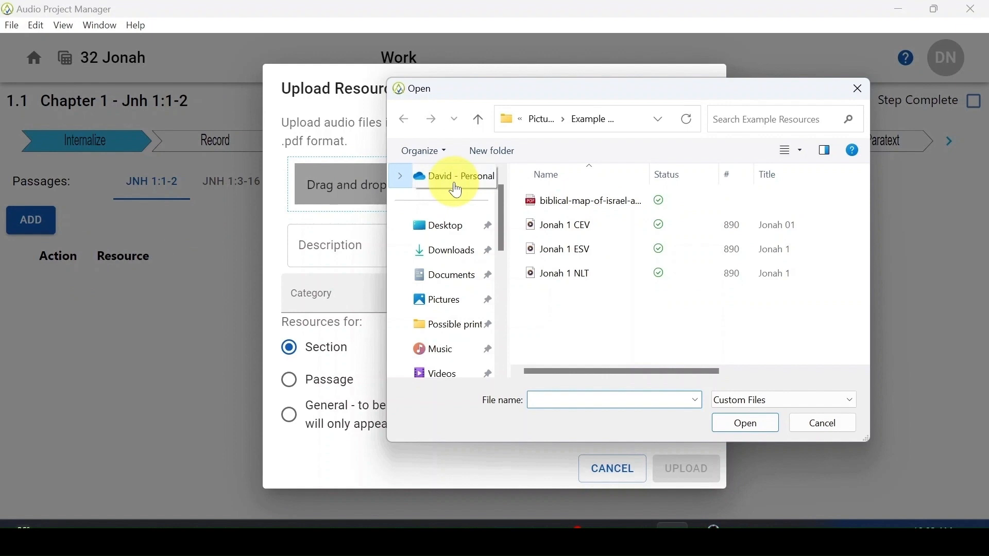
left_click(582, 268)
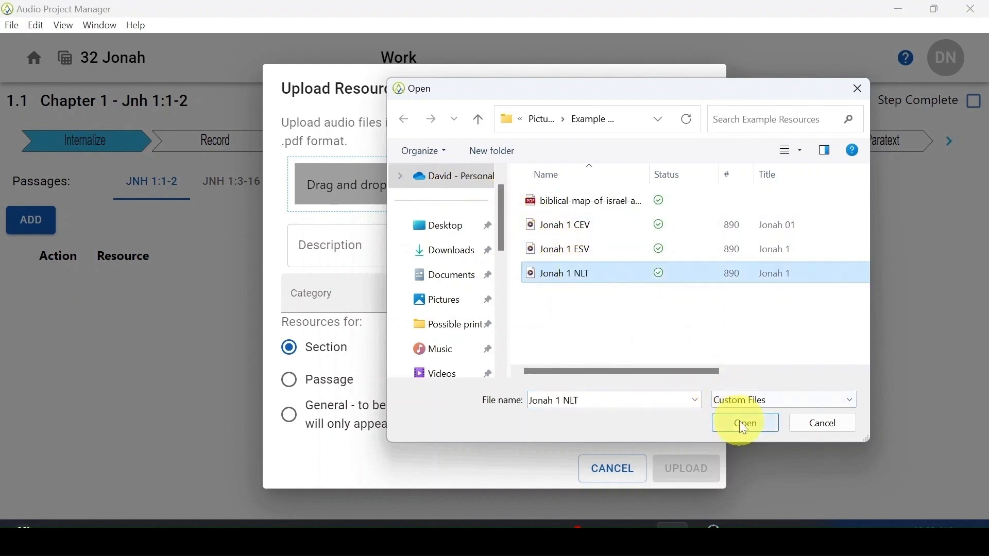
left_click(740, 424)
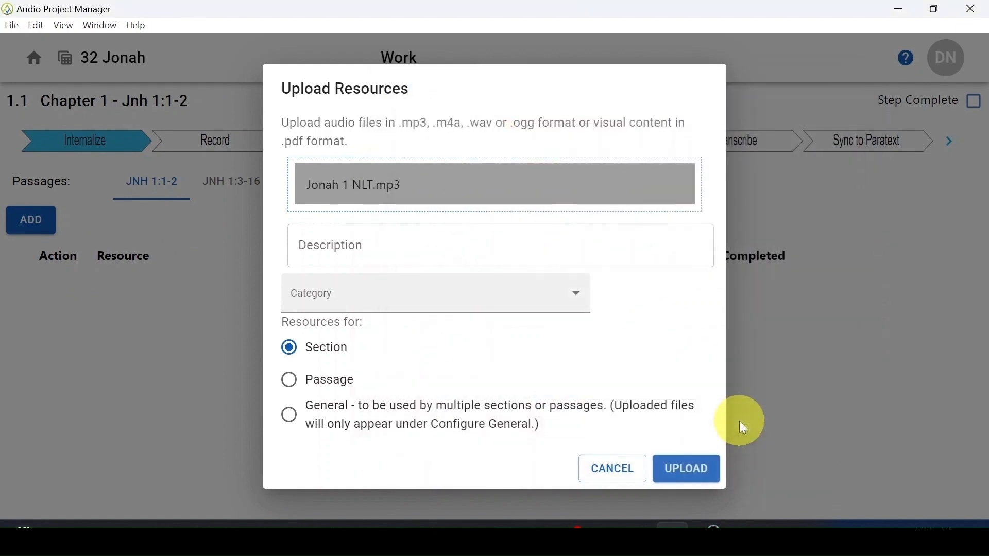
Step: Describe the resource as "Jonah 1 NLT", set its category to Scripture and its scope to General, and upload it
left_click(559, 250)
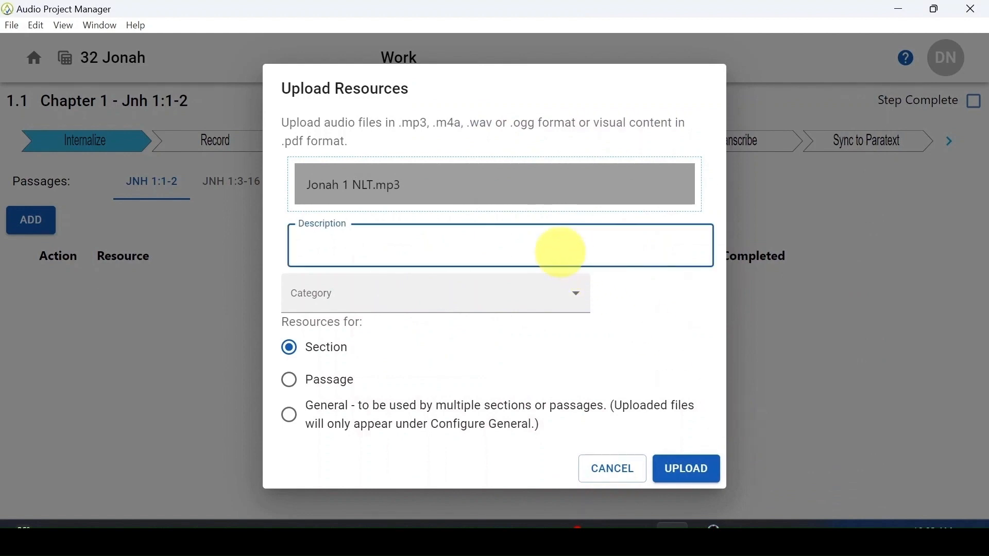
type("Jonah 1 NLT")
left_click(509, 288)
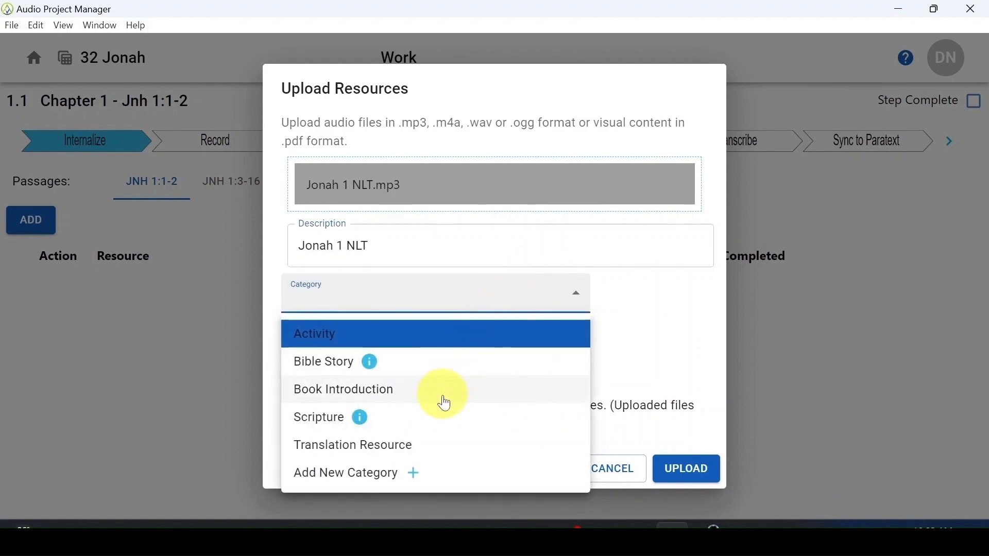
left_click(440, 421)
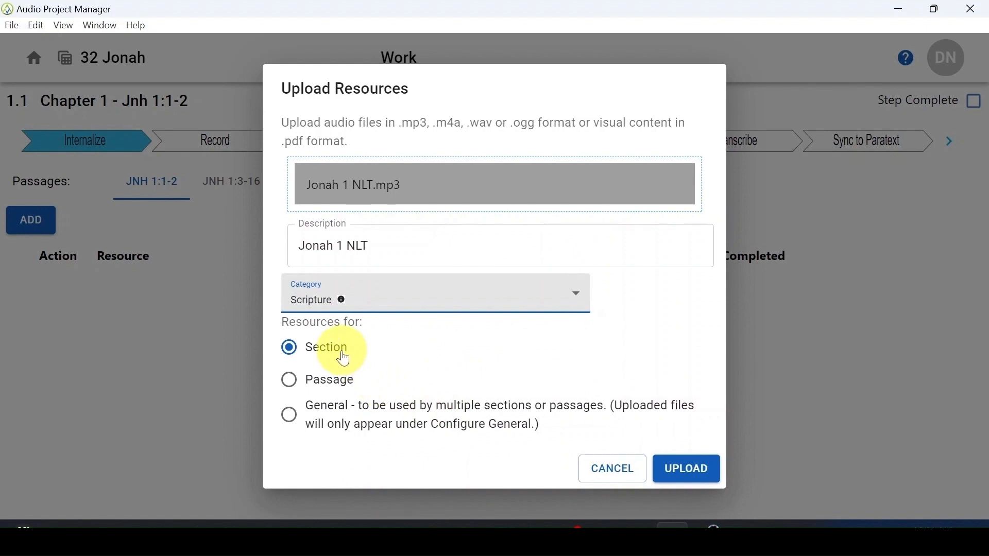
left_click(379, 417)
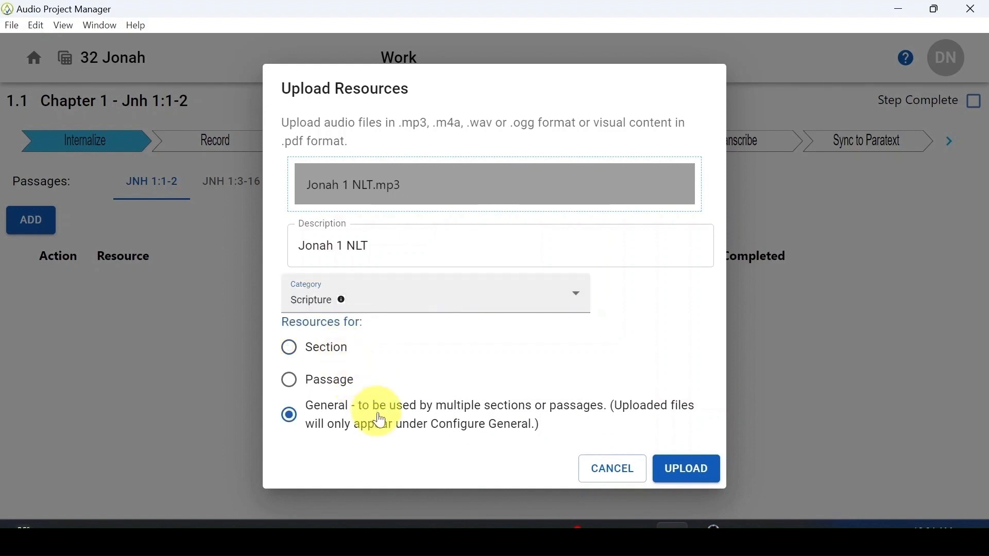
left_click(684, 467)
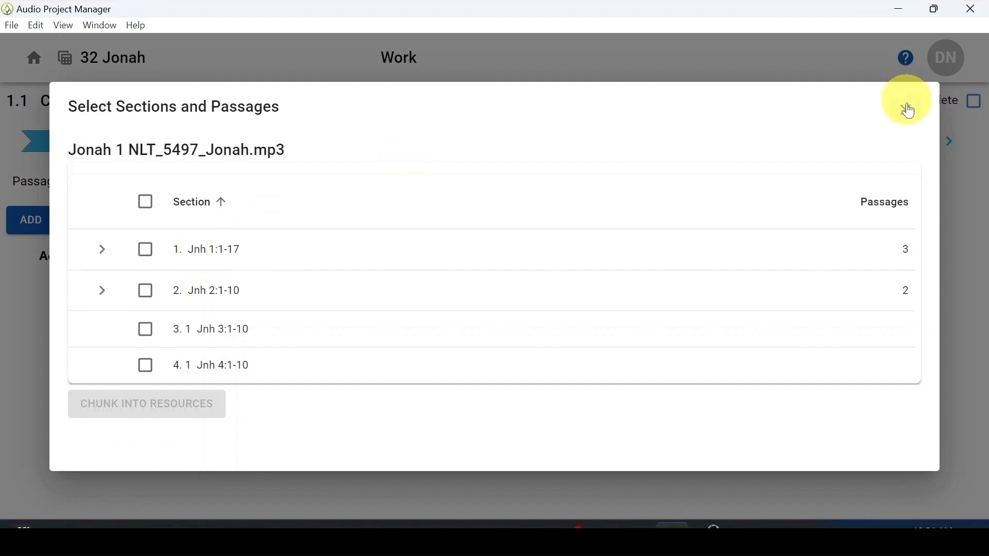
Step: Close the section and passage selection and reopen it by configuring the general resource Jonah 1 NLT
left_click(906, 138)
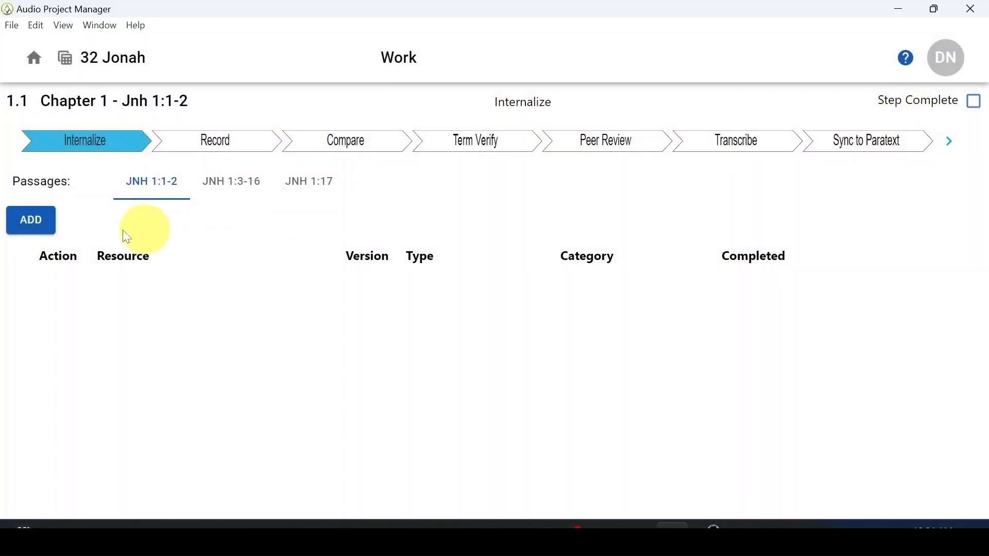
left_click(35, 225)
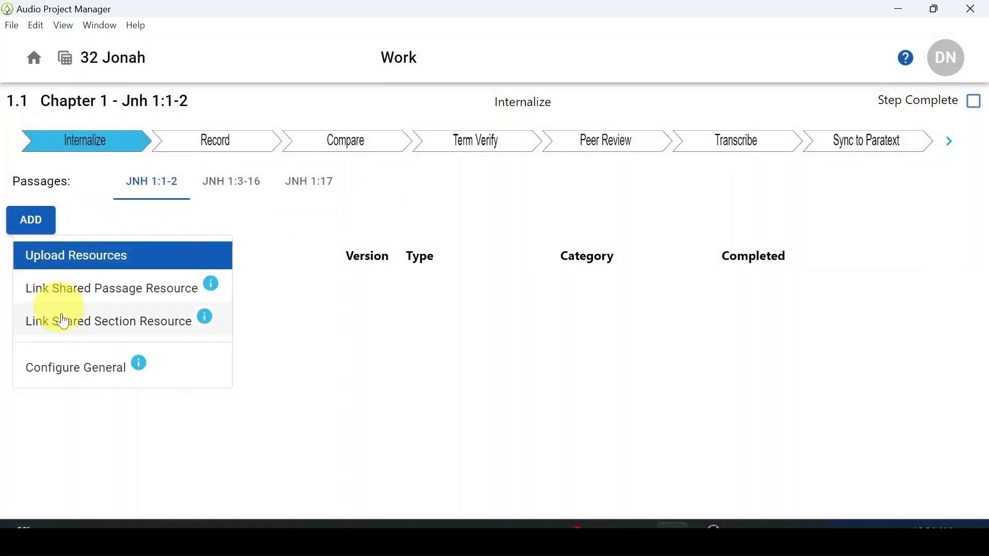
left_click(81, 369)
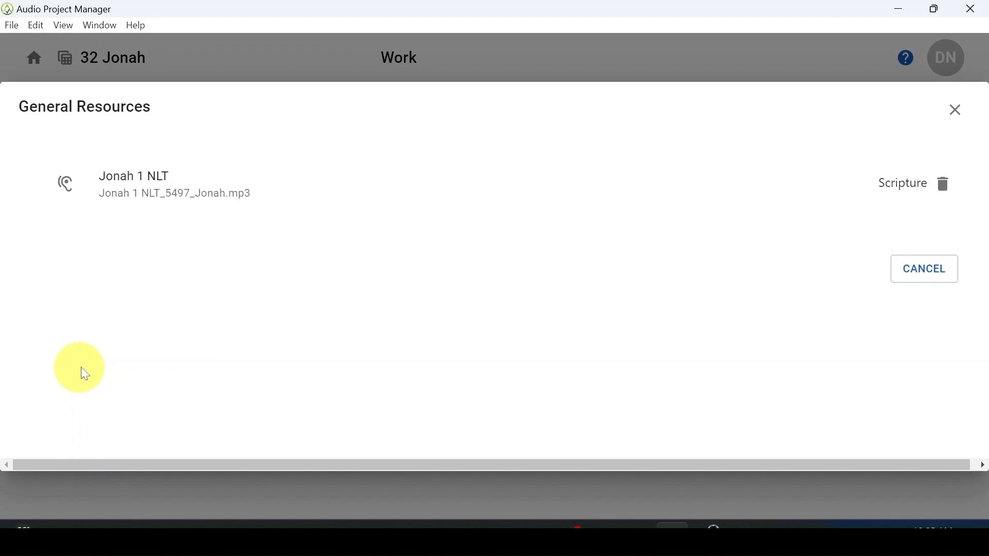
left_click(221, 191)
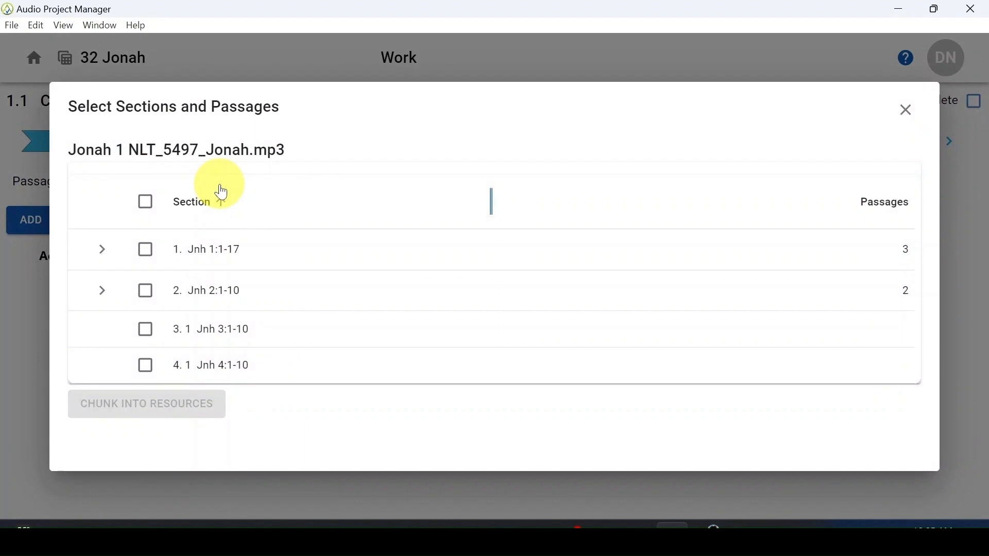
Step: Select section 1, Jnh 1:1-17, with all its passages and proceed to chunk the audio into resources
left_click(102, 251)
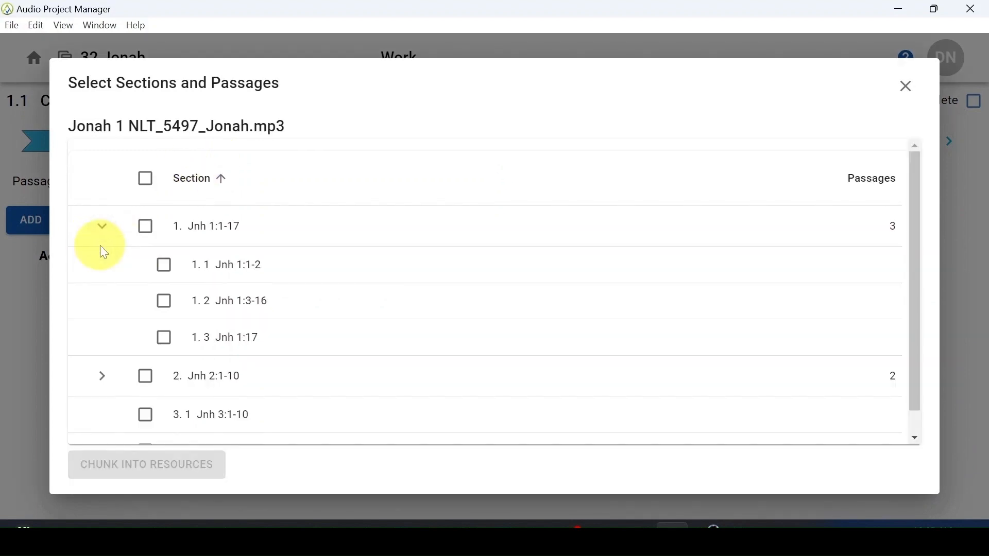
left_click(144, 229)
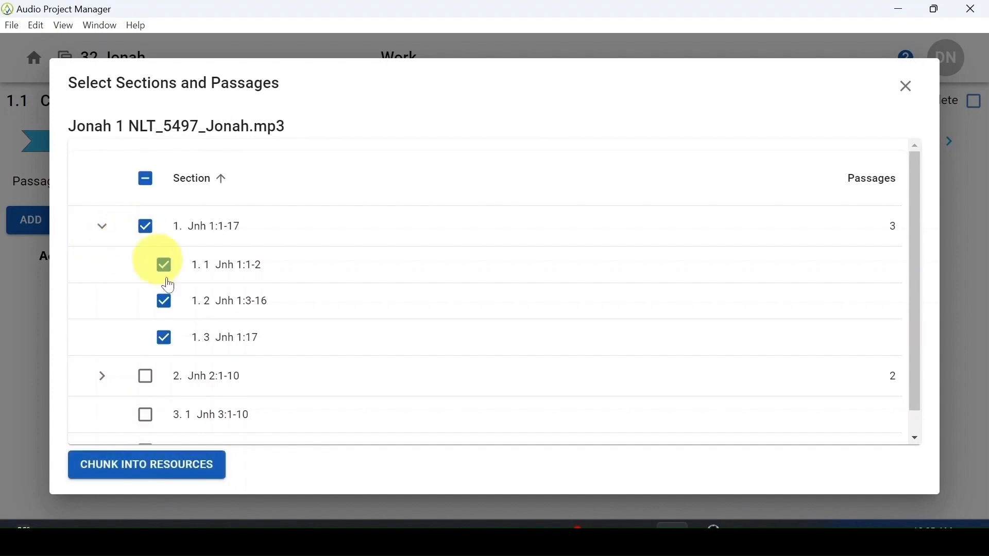
left_click(214, 466)
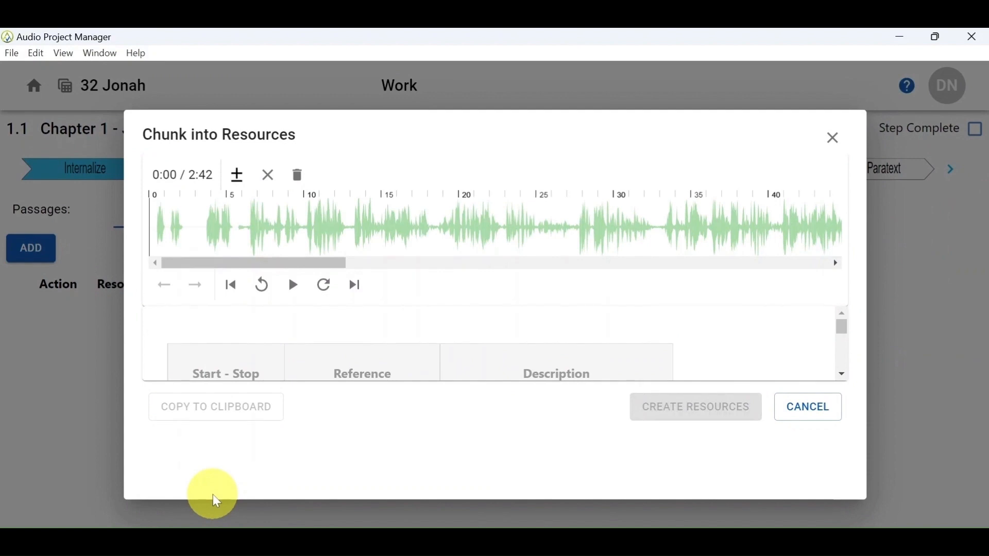
Step: Play the audio to the end of the first passage and add a segment boundary at about 0:18
left_click(293, 288)
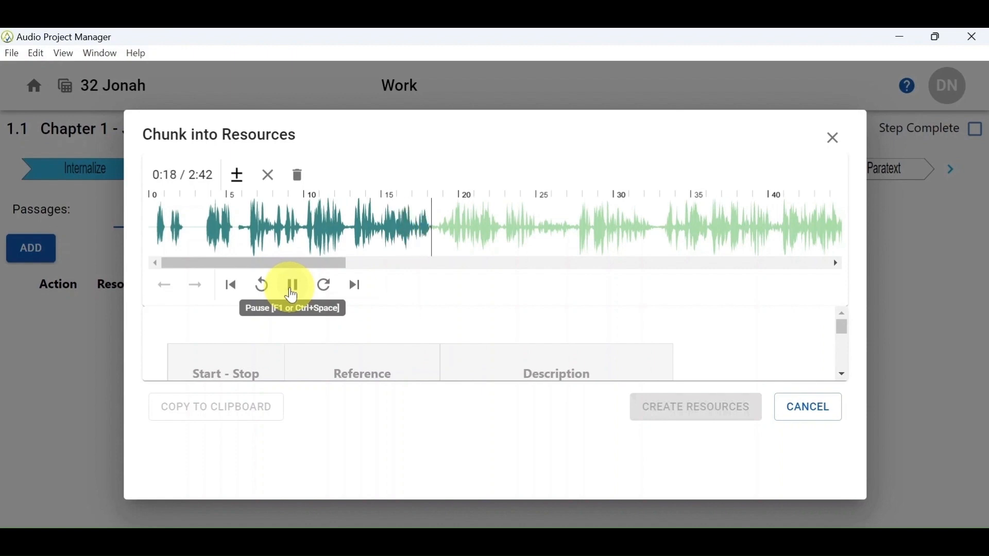
left_click(292, 292)
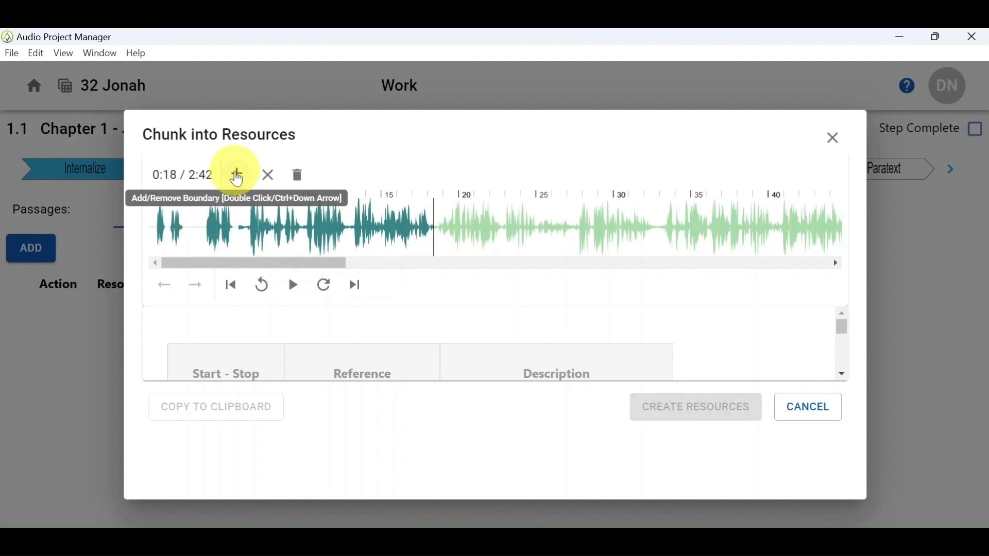
left_click(238, 175)
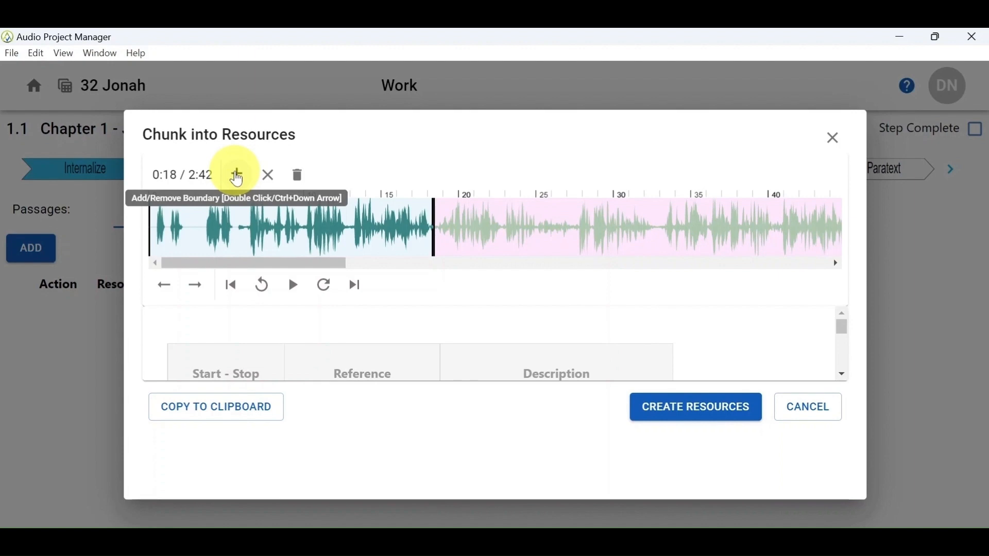
left_click(237, 177)
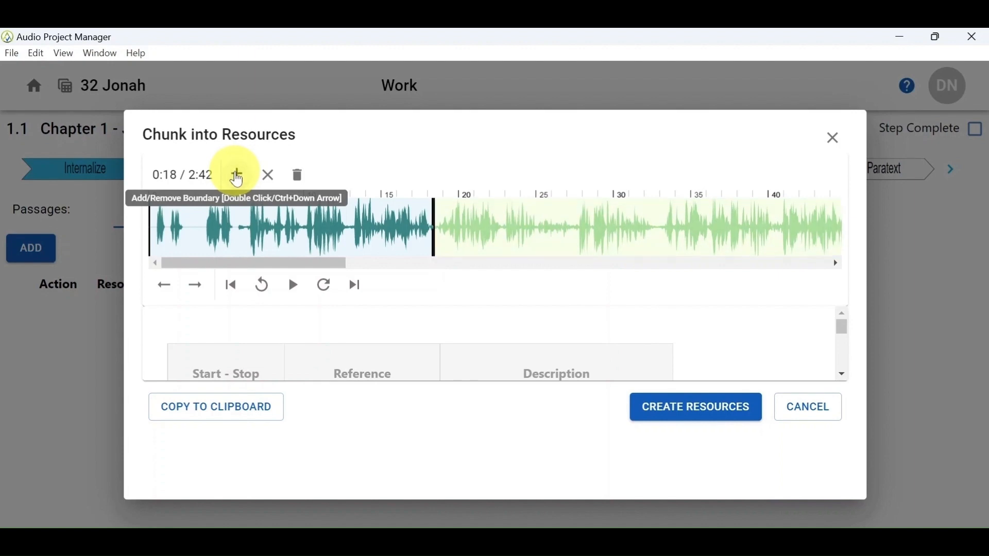
left_click(298, 226)
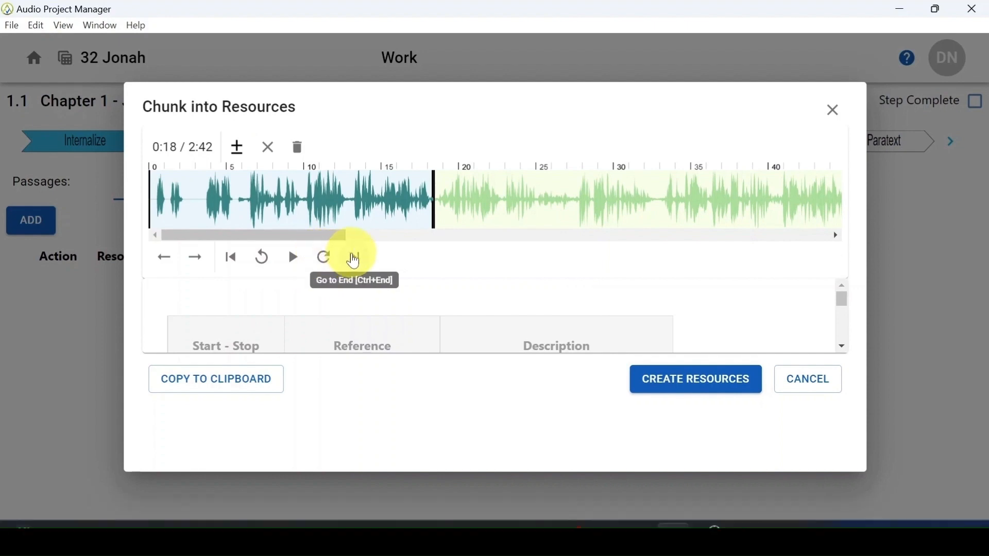
Step: Add a segment boundary at about 2:28 near the audio's end and check the segment times against the passage references
left_click(355, 260)
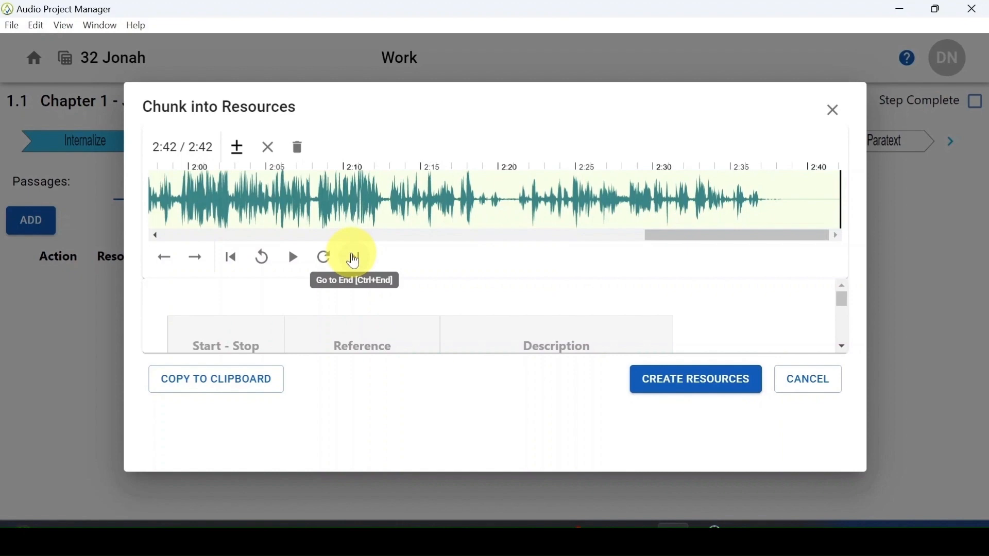
left_click(623, 196)
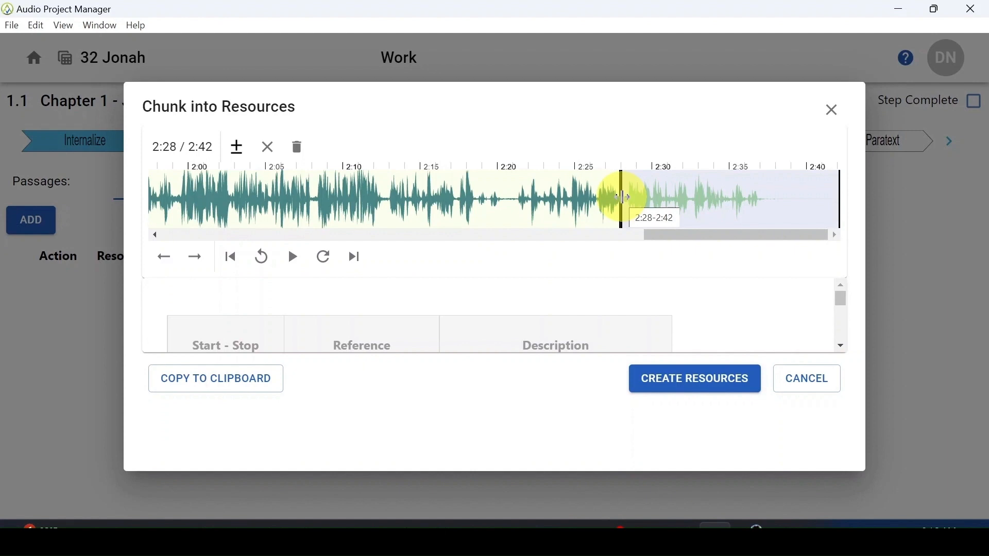
scroll(337, 314, "down", 2)
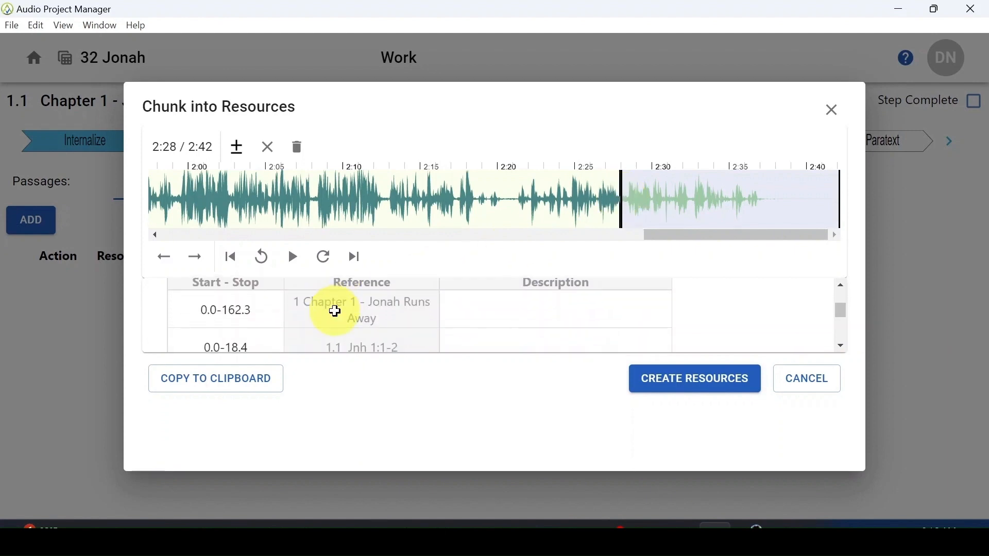
scroll(336, 312, "down", 2)
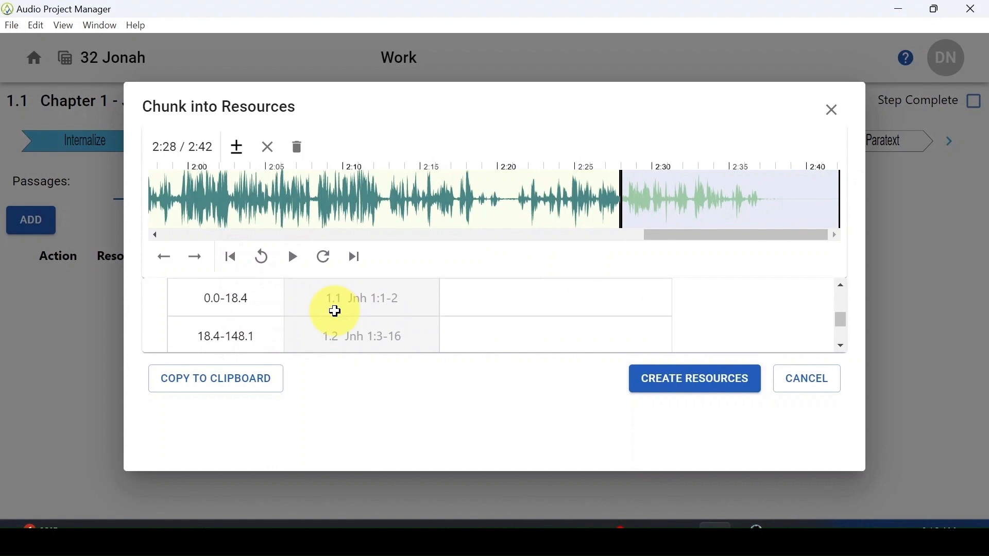
scroll(335, 311, "down", 2)
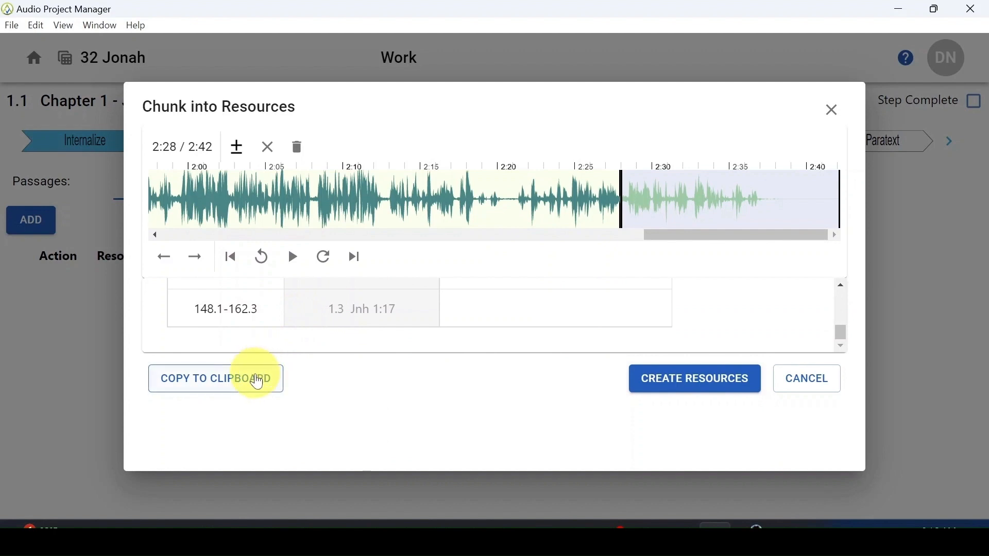
scroll(294, 297, "up", 1)
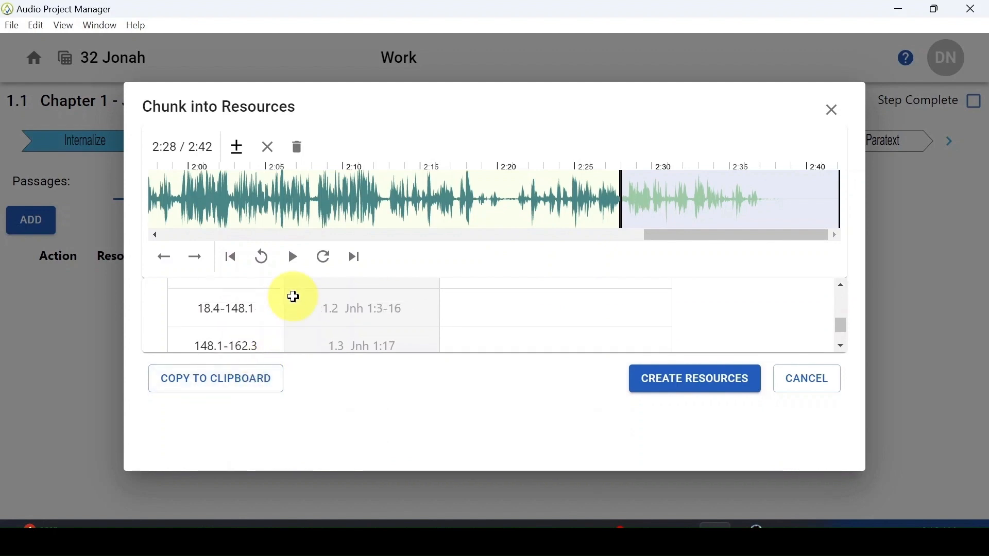
scroll(293, 297, "up", 2)
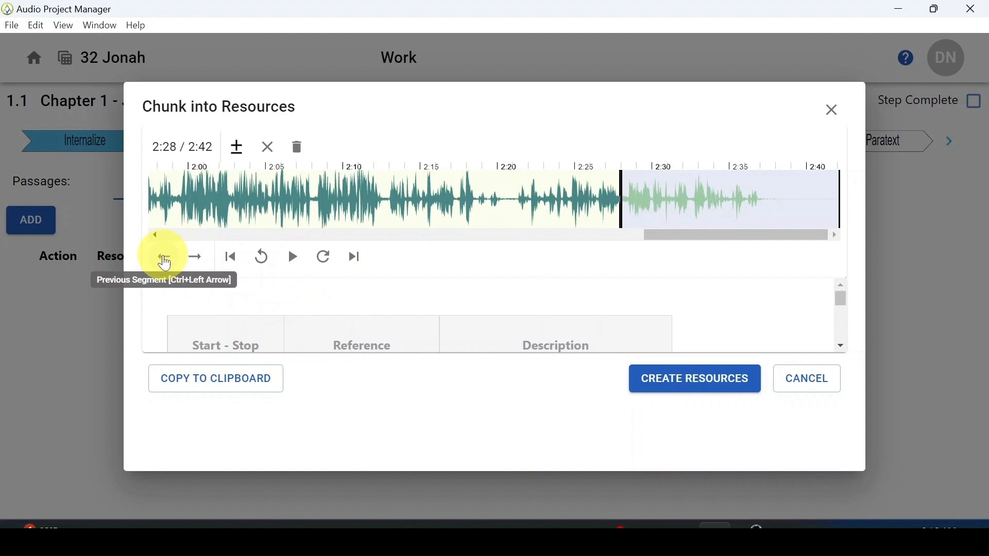
Step: Play the second segment, add four extra boundaries between about 0:22 and 0:27, and pause playback
left_click(165, 264)
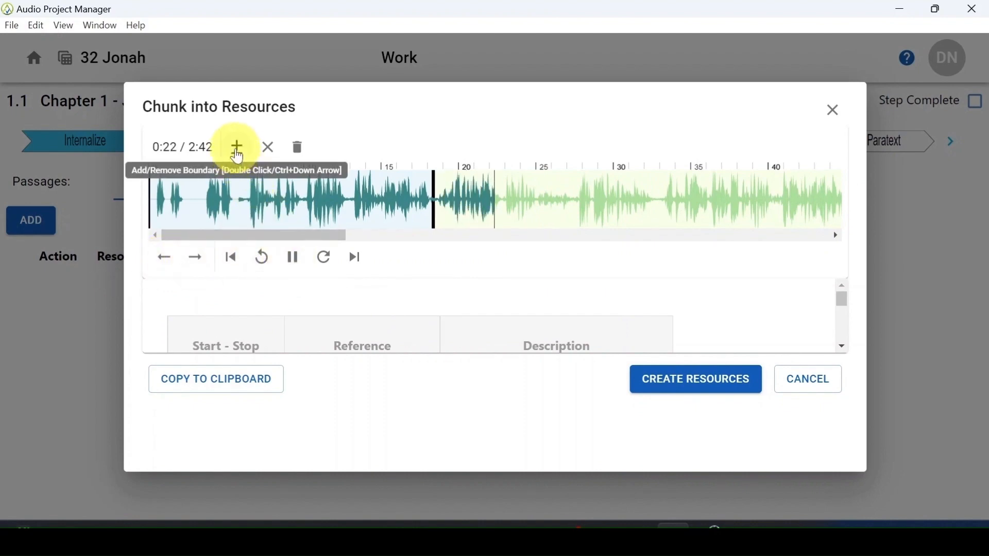
left_click(238, 148)
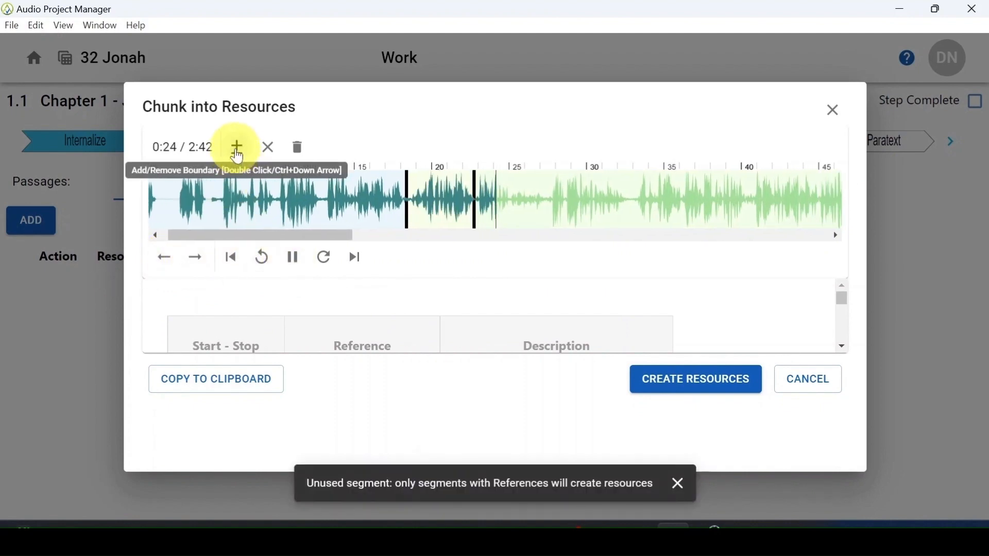
left_click(238, 148)
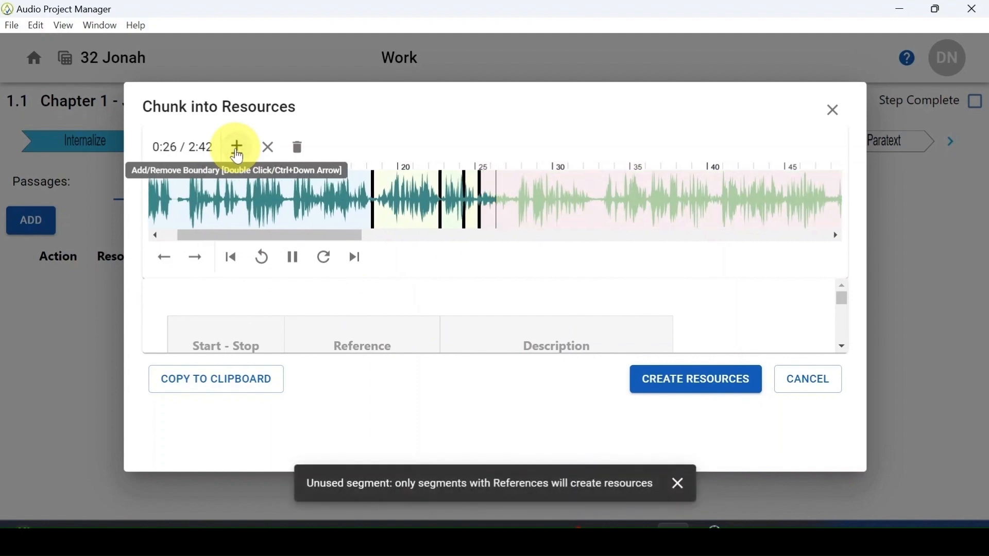
left_click(237, 149)
left_click(294, 260)
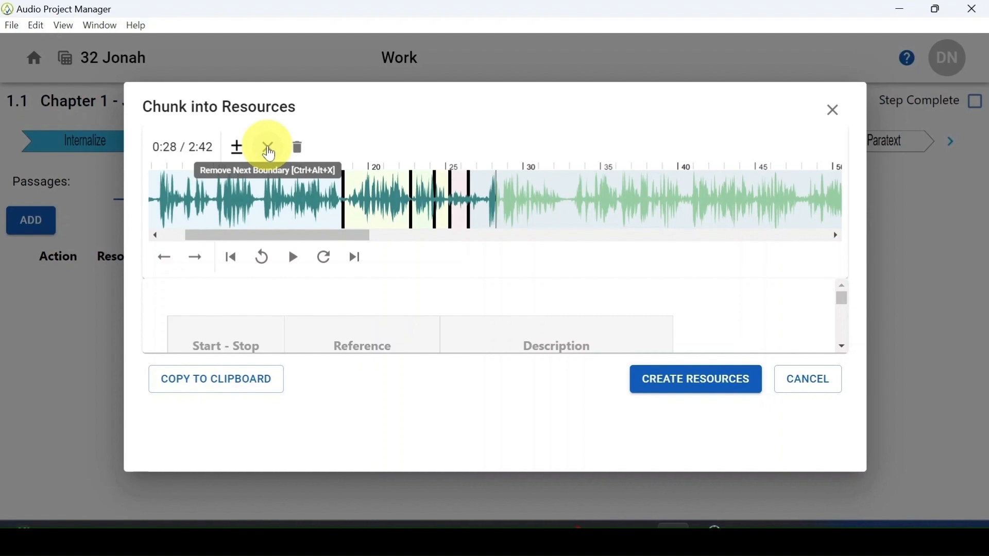
Step: Remove the four extra segment boundaries between about 0:22 and 0:27 and create the resources from the remaining segments
left_click(384, 203)
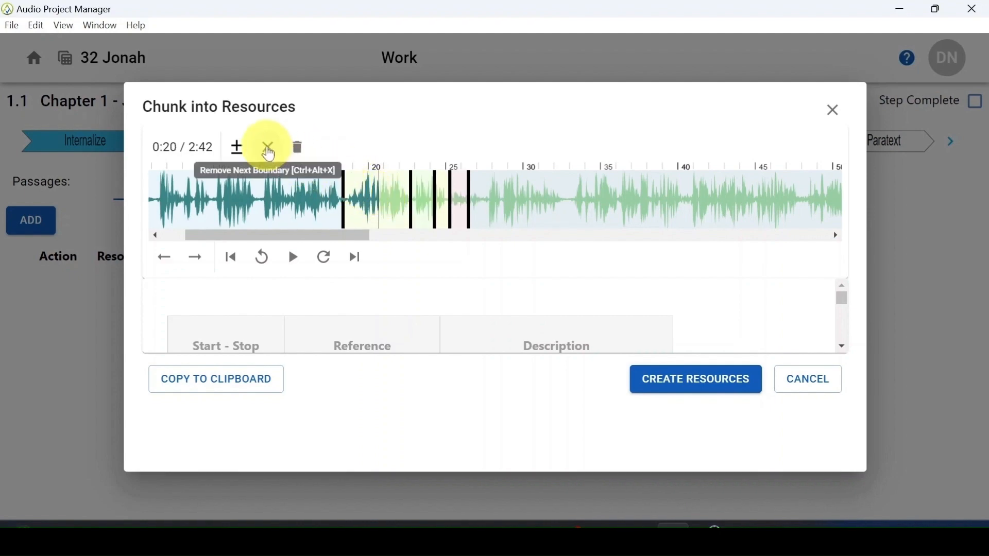
left_click(269, 149)
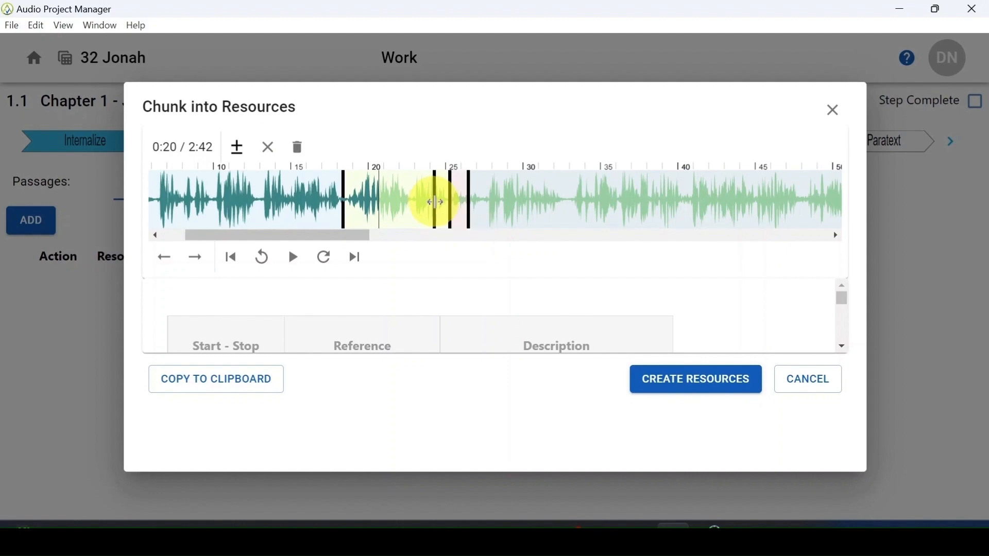
left_click(440, 210)
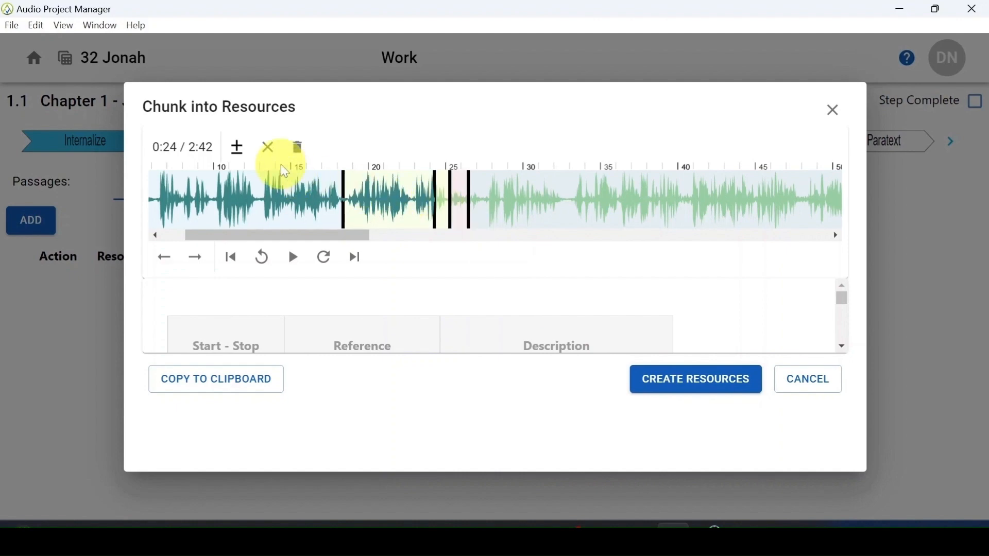
left_click(270, 154)
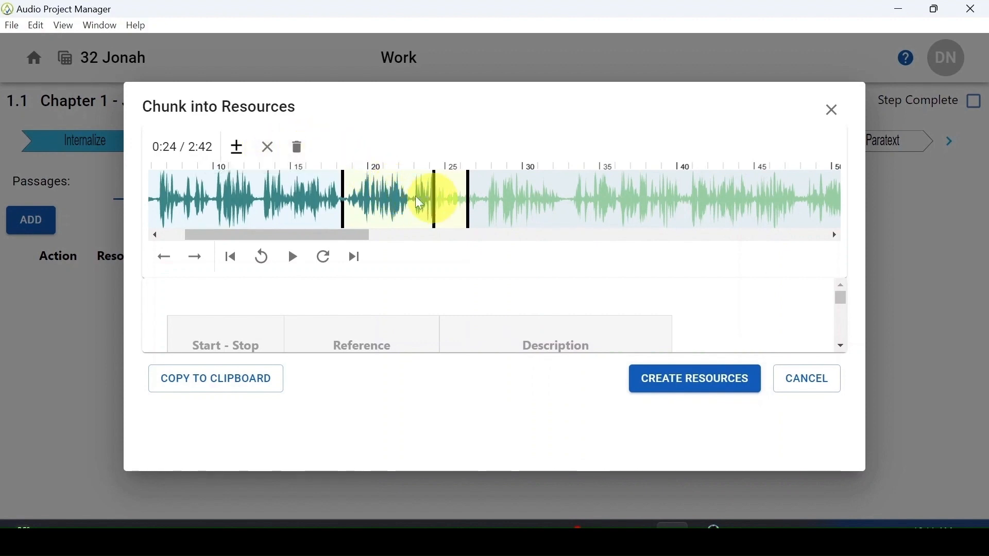
left_click(272, 156)
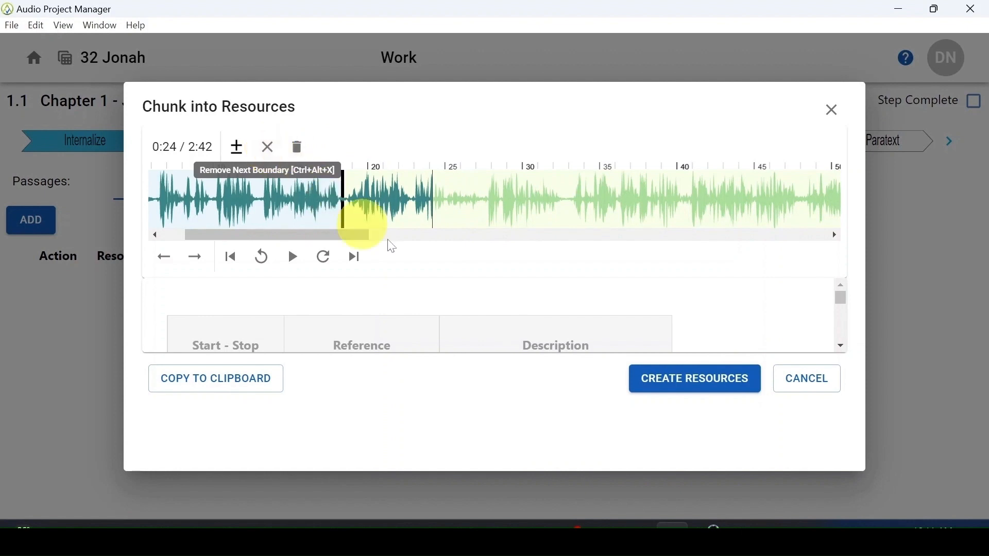
left_click(657, 390)
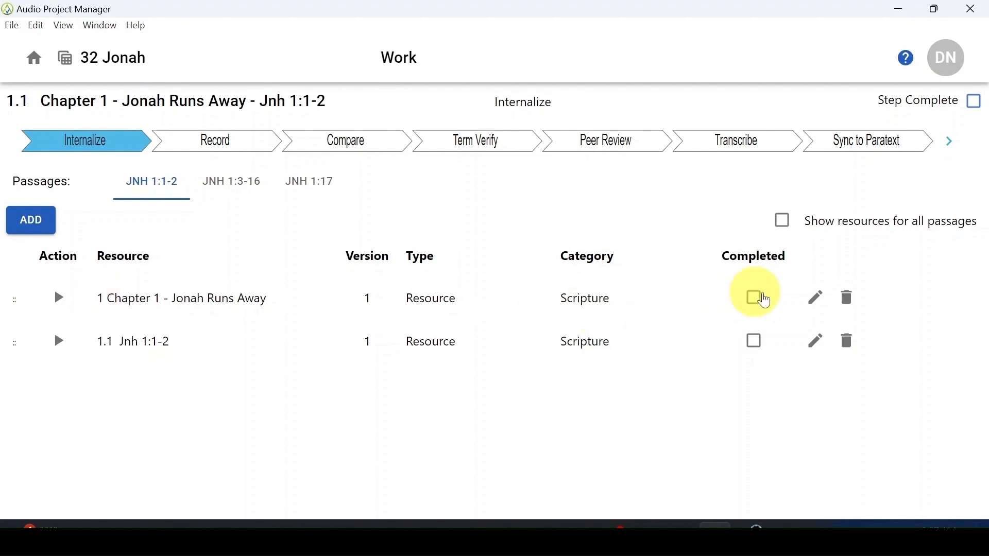
Step: Change the section resource's description to "1 Chapter 1 NLT - Jonah Runs Away" and check the resource lists for Jnh 1:3-16 and Jnh 1:17
left_click(810, 305)
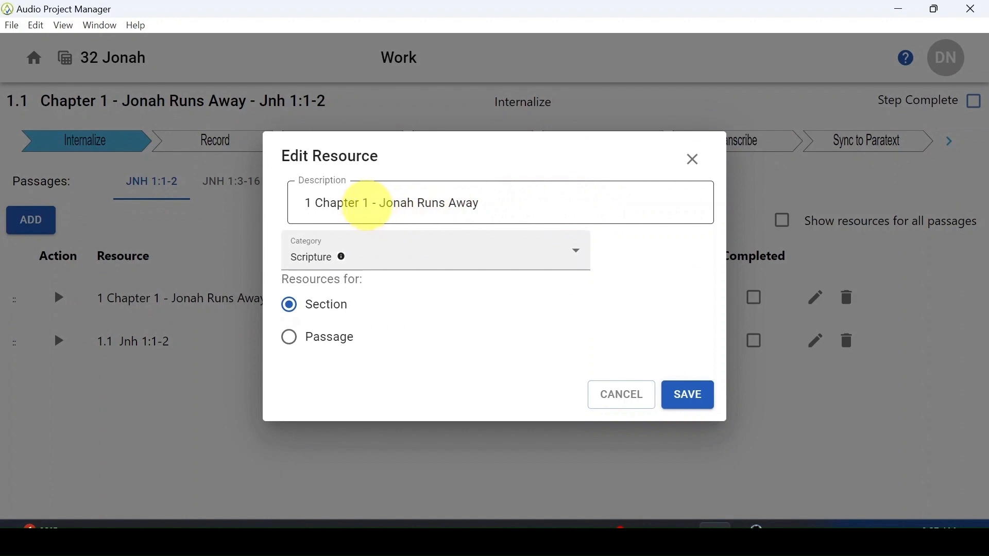
left_click(368, 204)
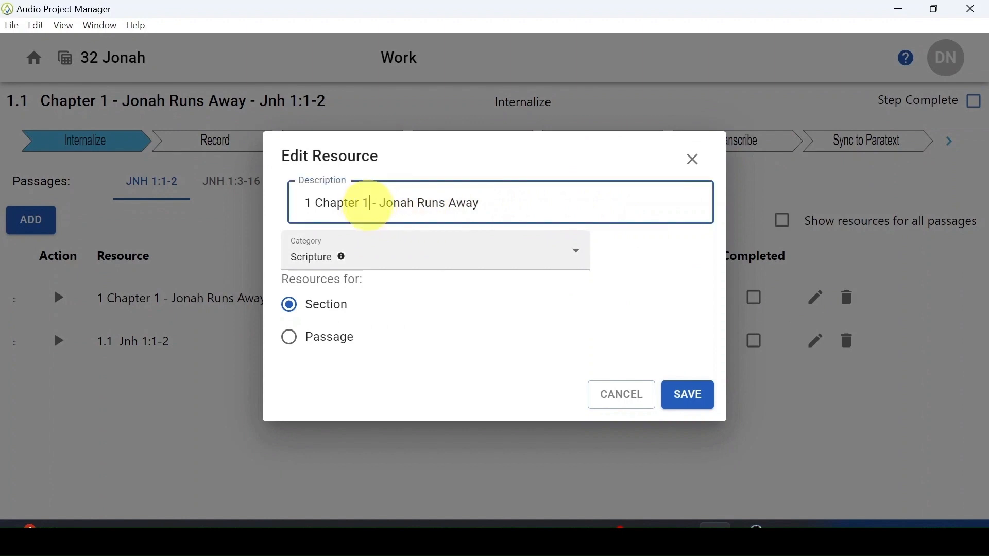
type("NLT")
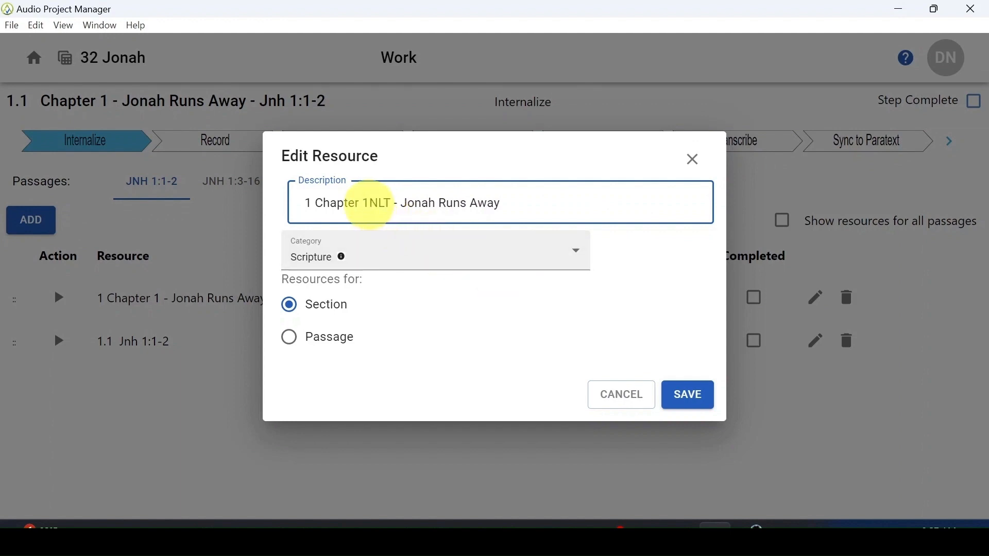
left_click(370, 204)
left_click(691, 394)
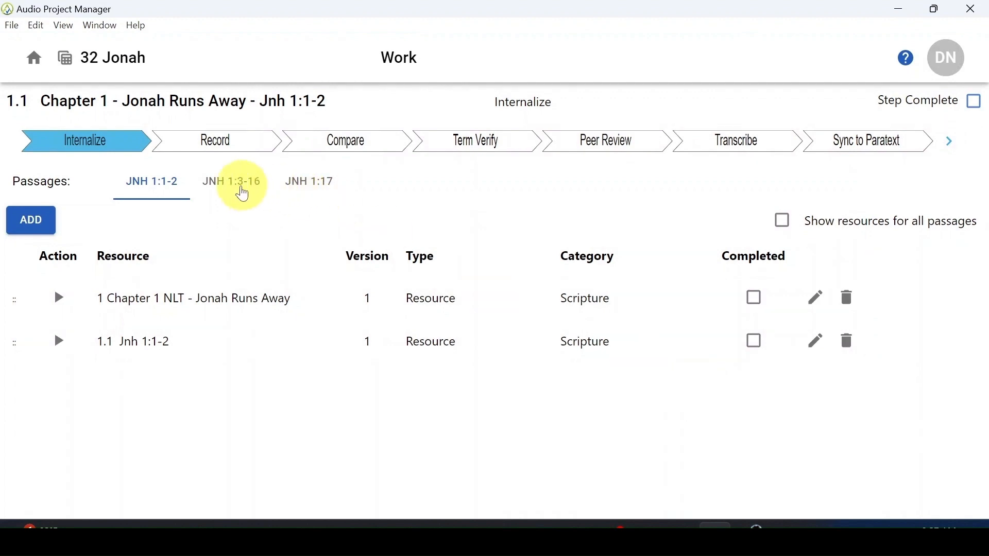
left_click(243, 194)
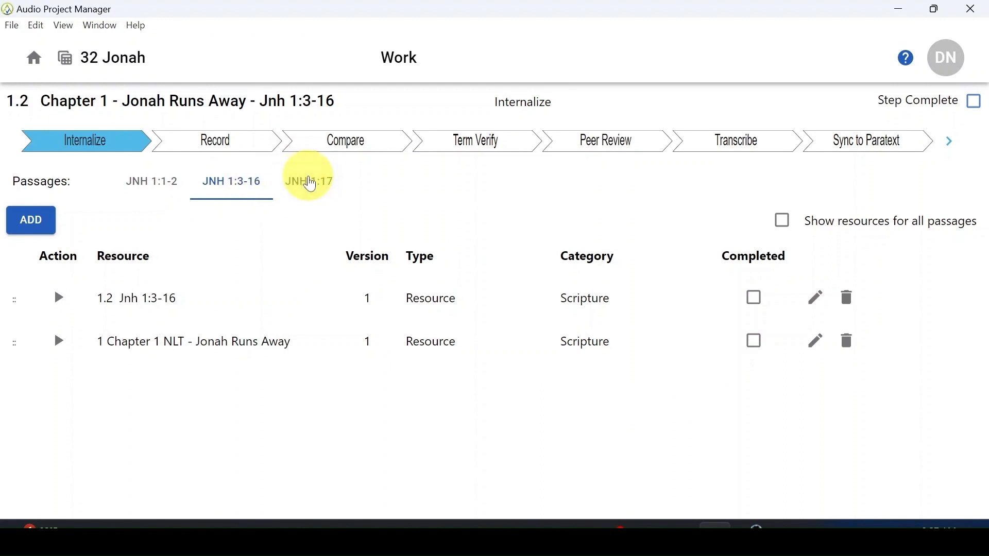
left_click(310, 184)
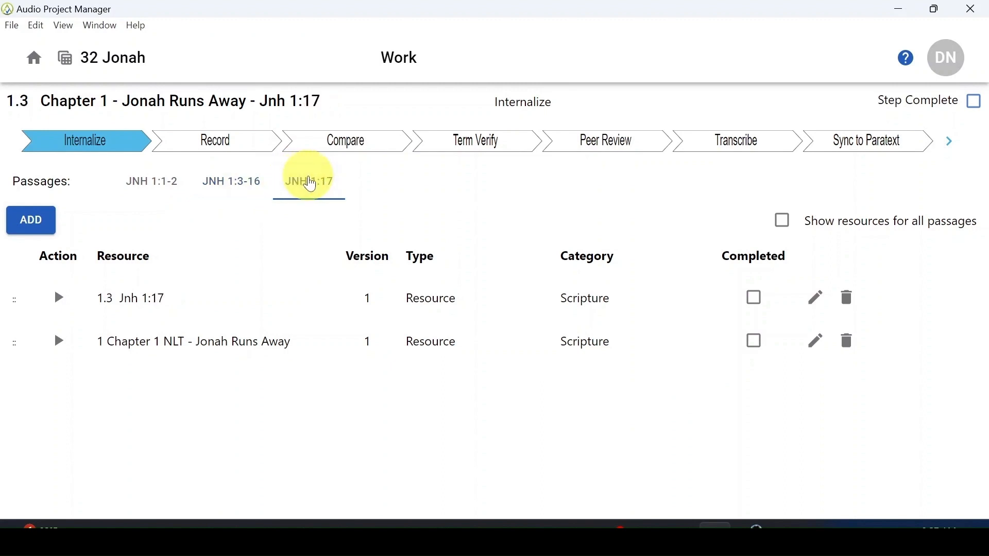